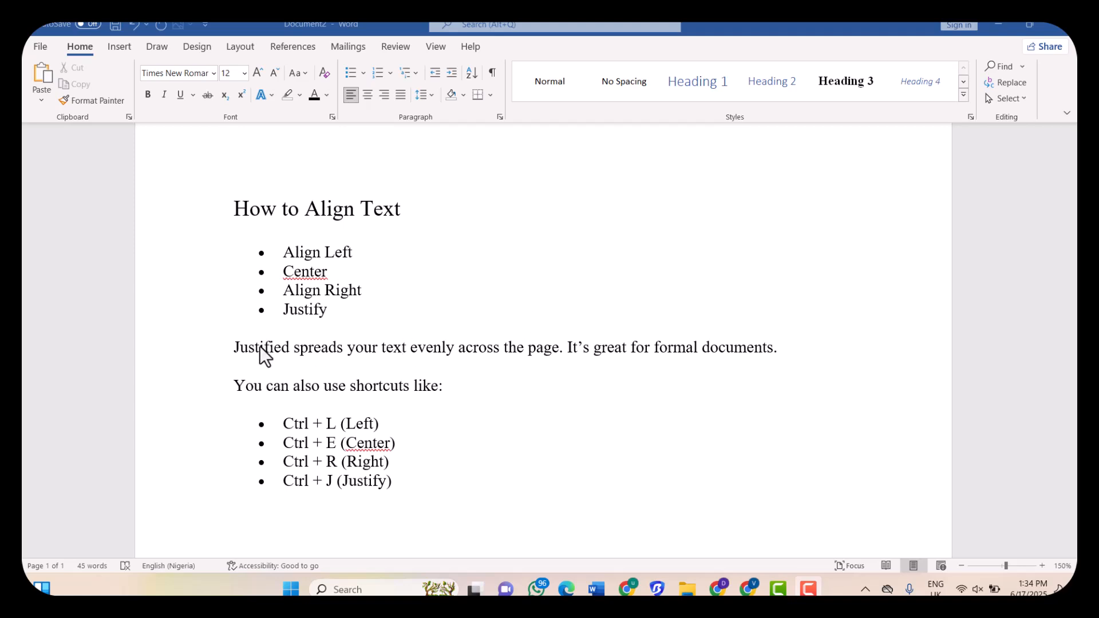
Try center and right alignment on the "Align Left" bullet, then set it back to left alignment.
left_click(304, 252)
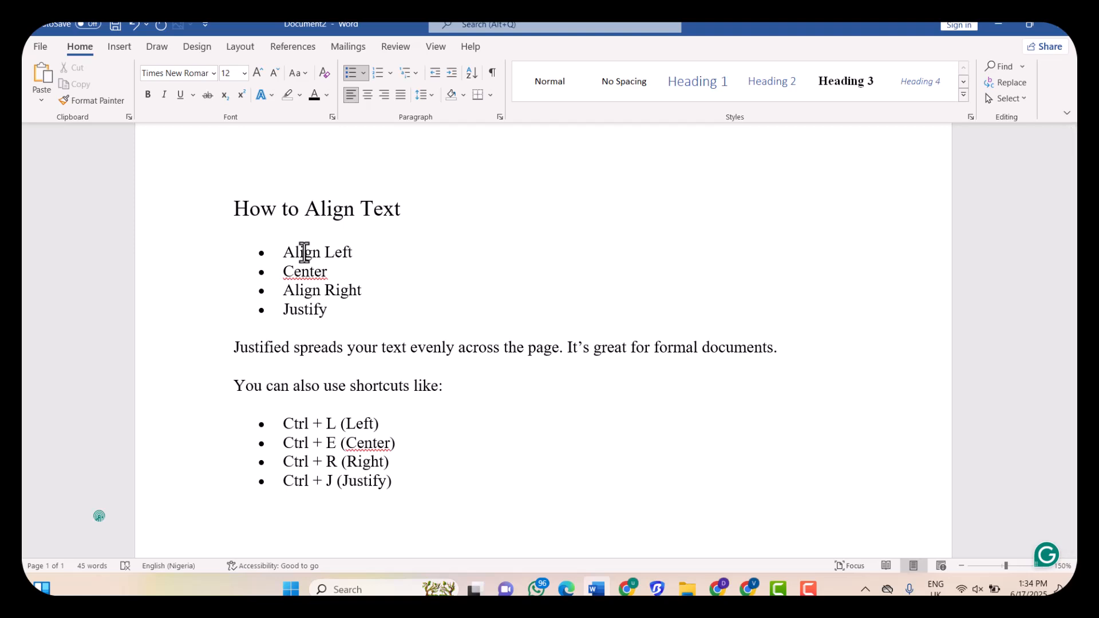
left_click_drag(355, 251, 293, 252)
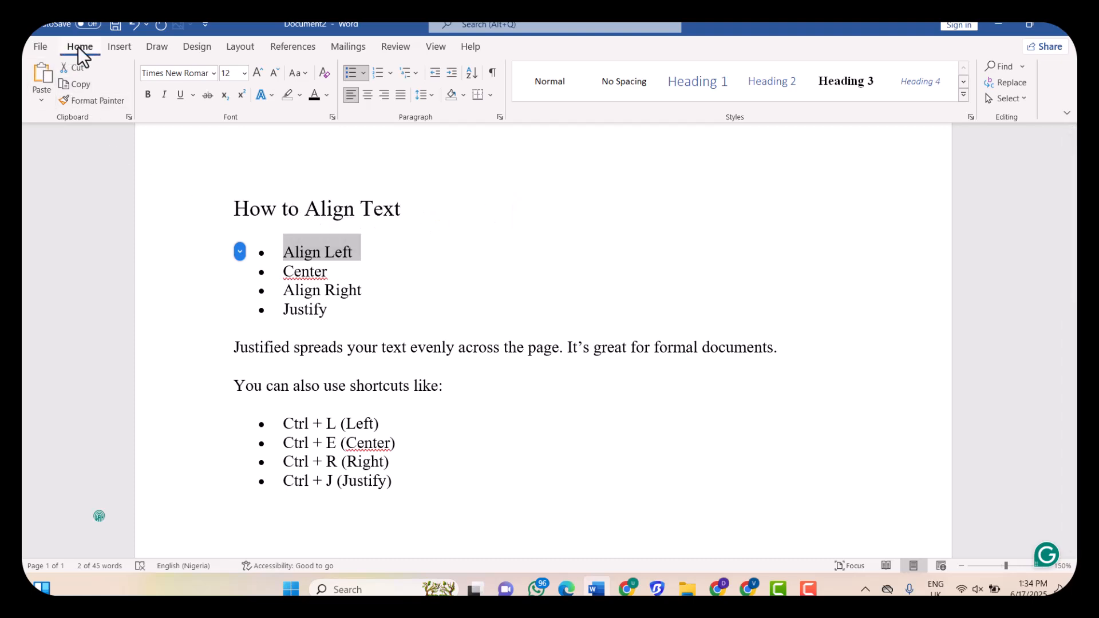
left_click(368, 95)
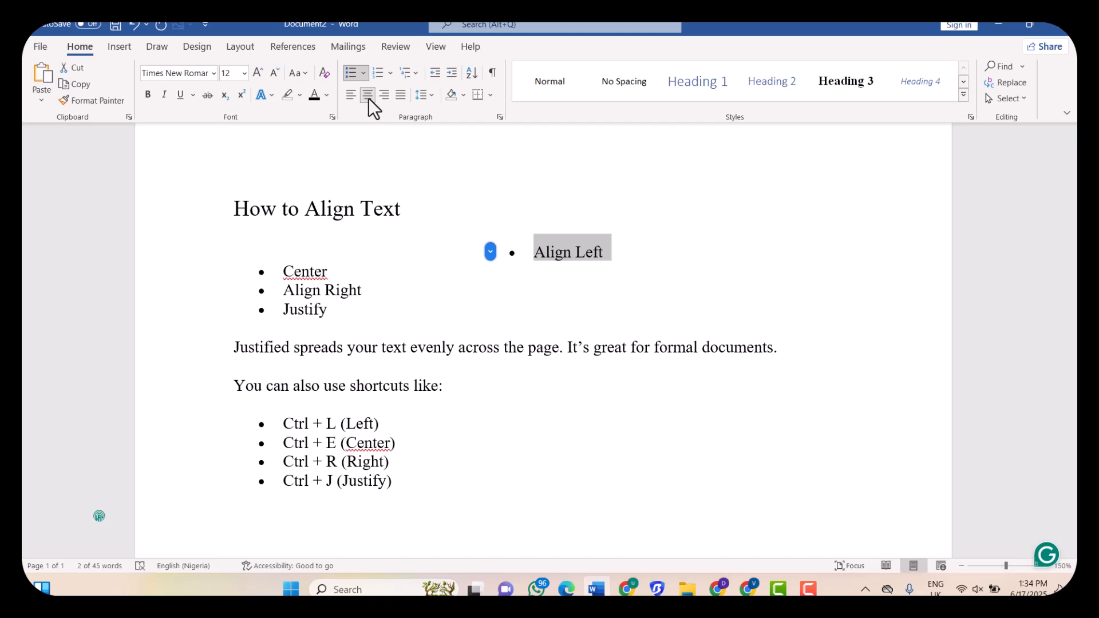
left_click(381, 96)
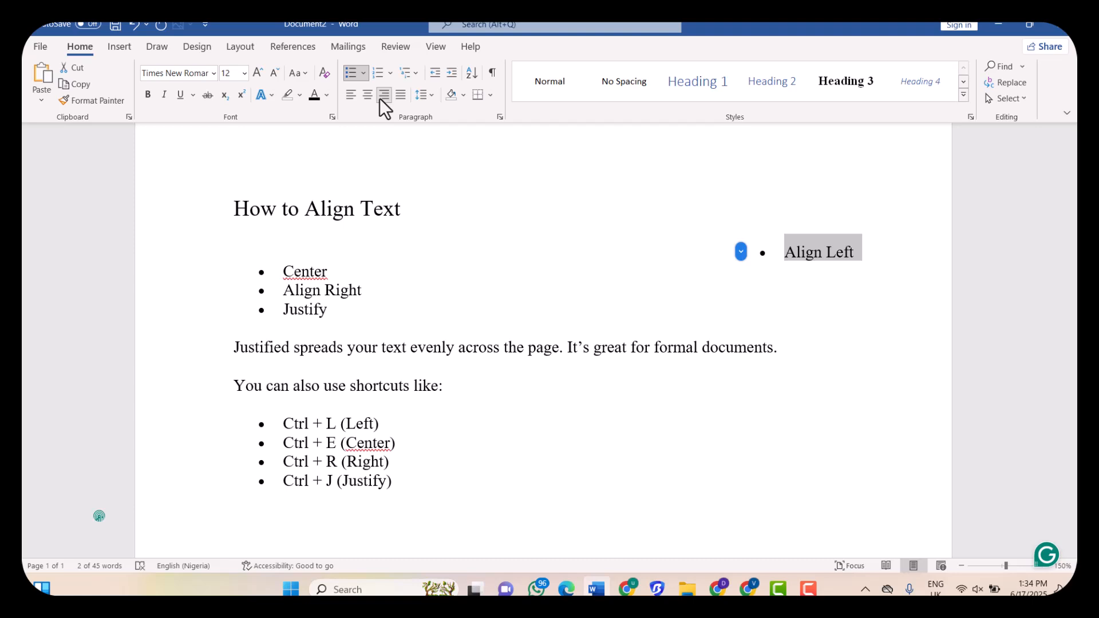
left_click(350, 96)
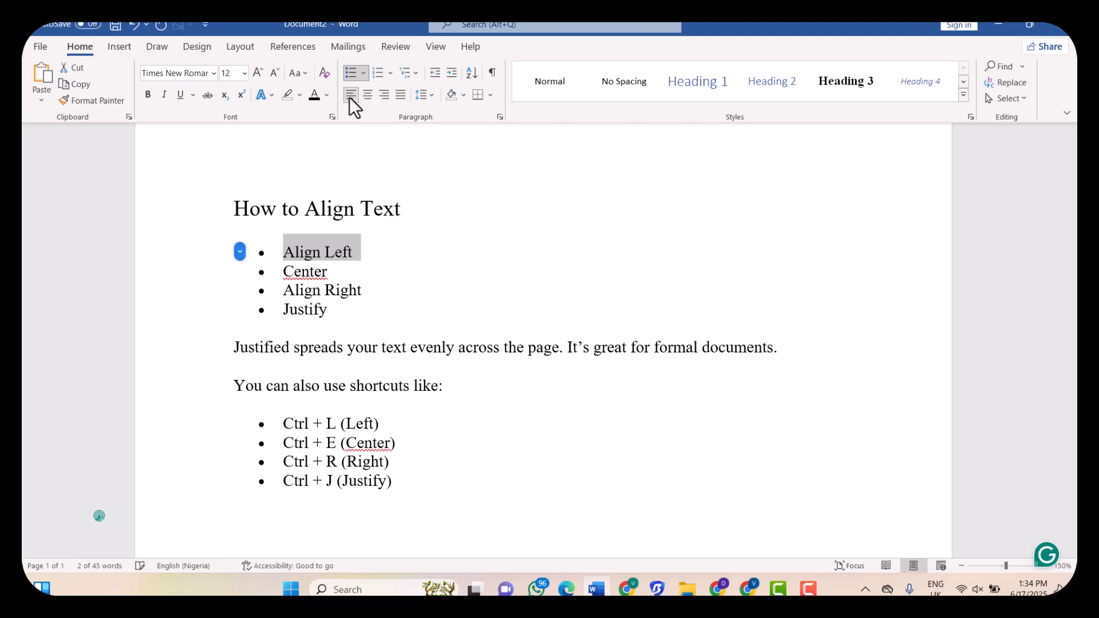
Center the "Center" bullet and right-align the "Align Right" bullet in the first list.
left_click(305, 275)
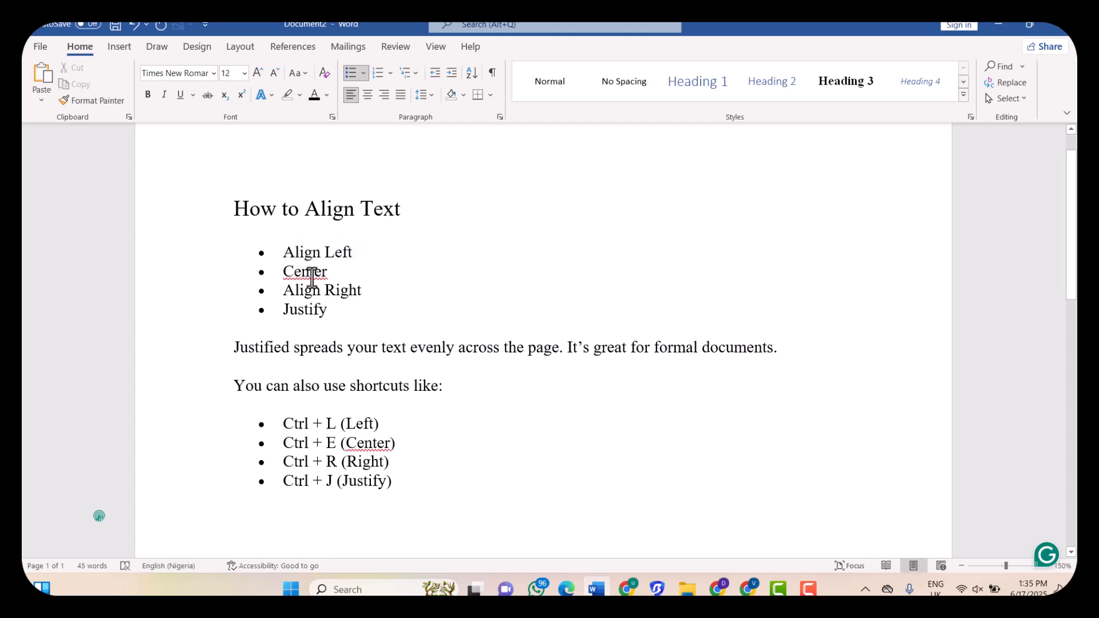
left_click_drag(327, 277, 285, 277)
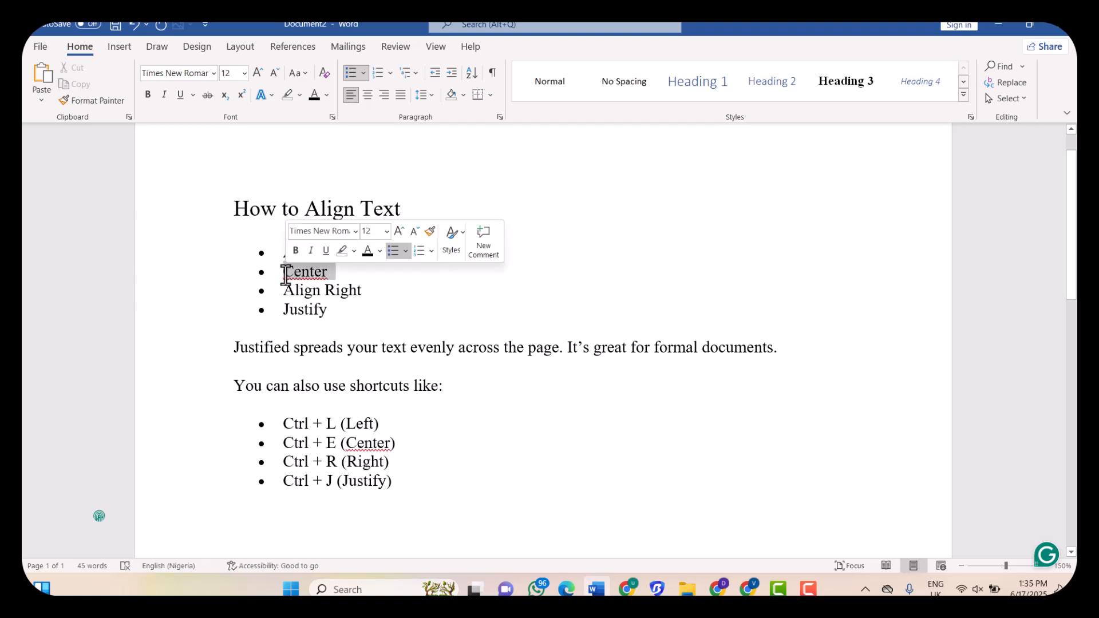
left_click(363, 94)
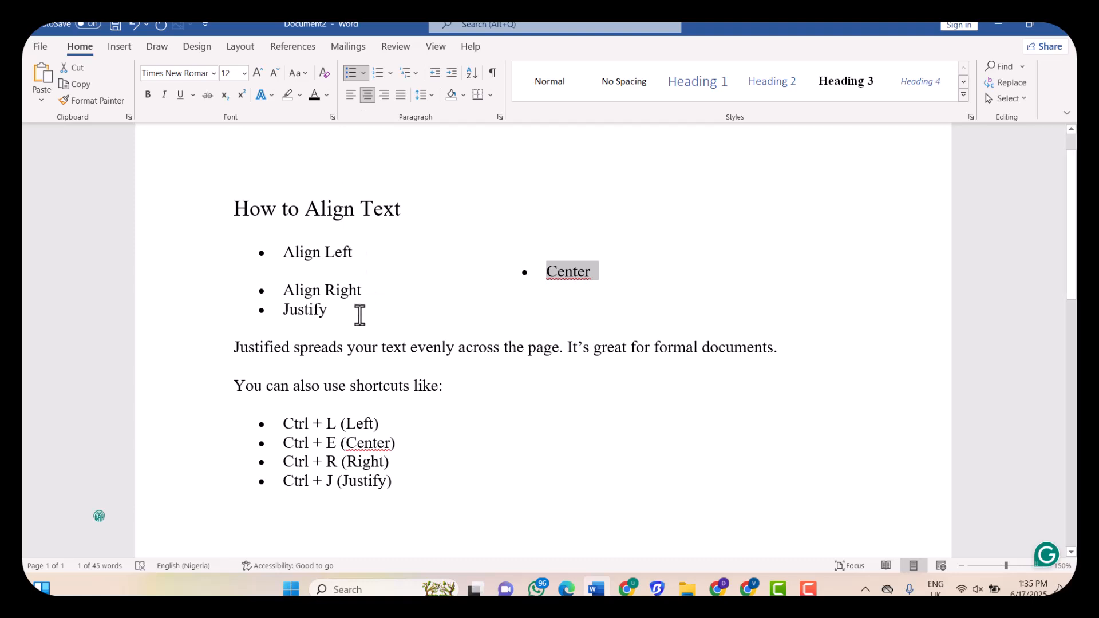
left_click_drag(368, 290, 292, 295)
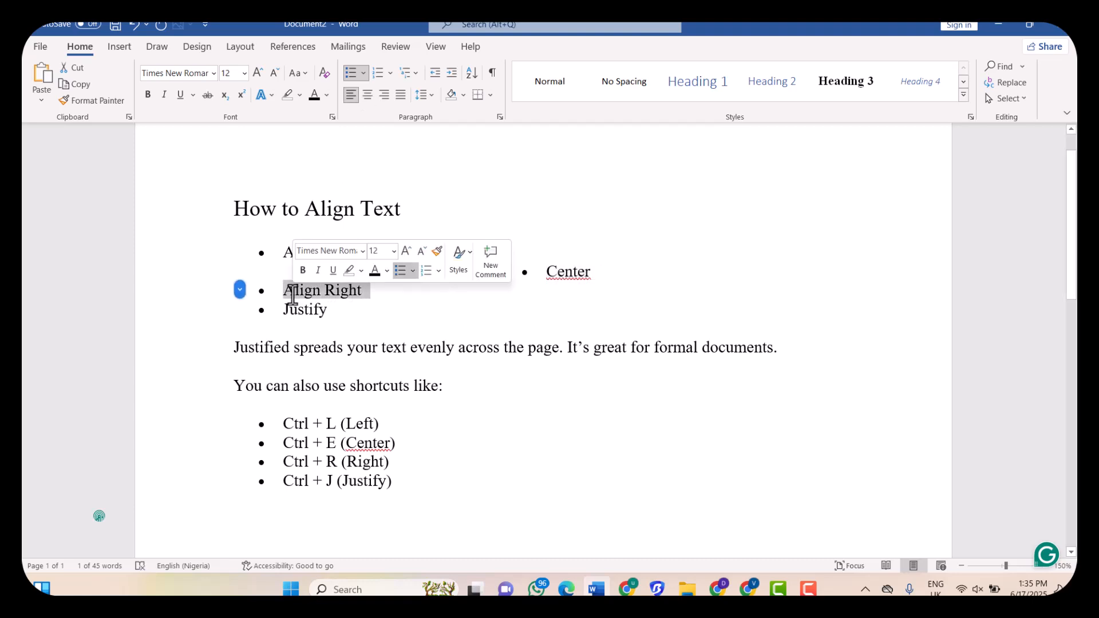
left_click(387, 96)
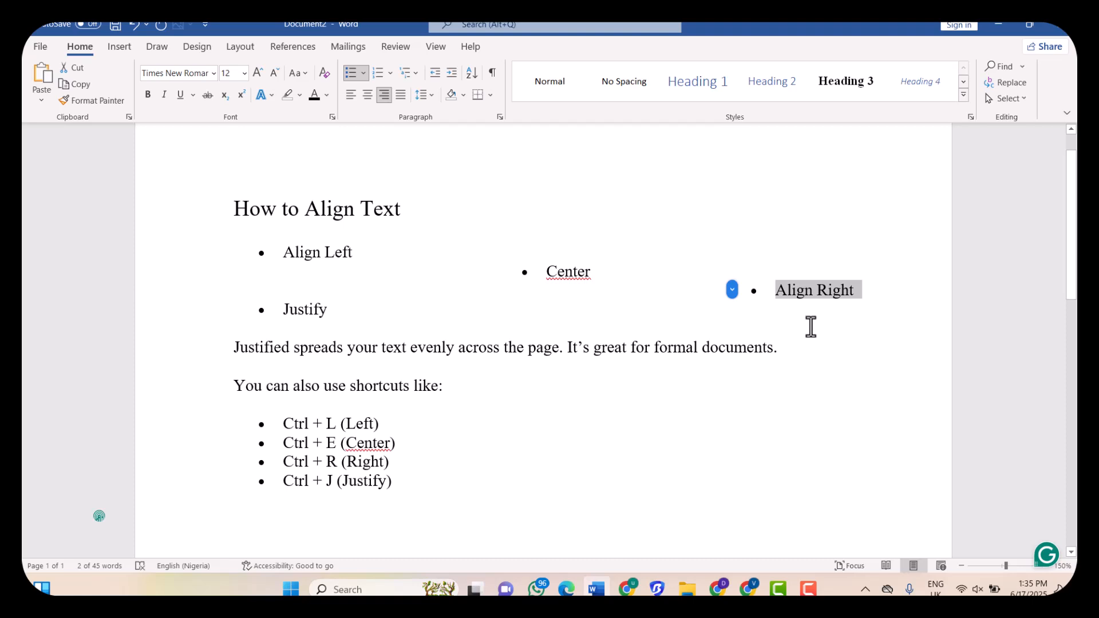
left_click(803, 342)
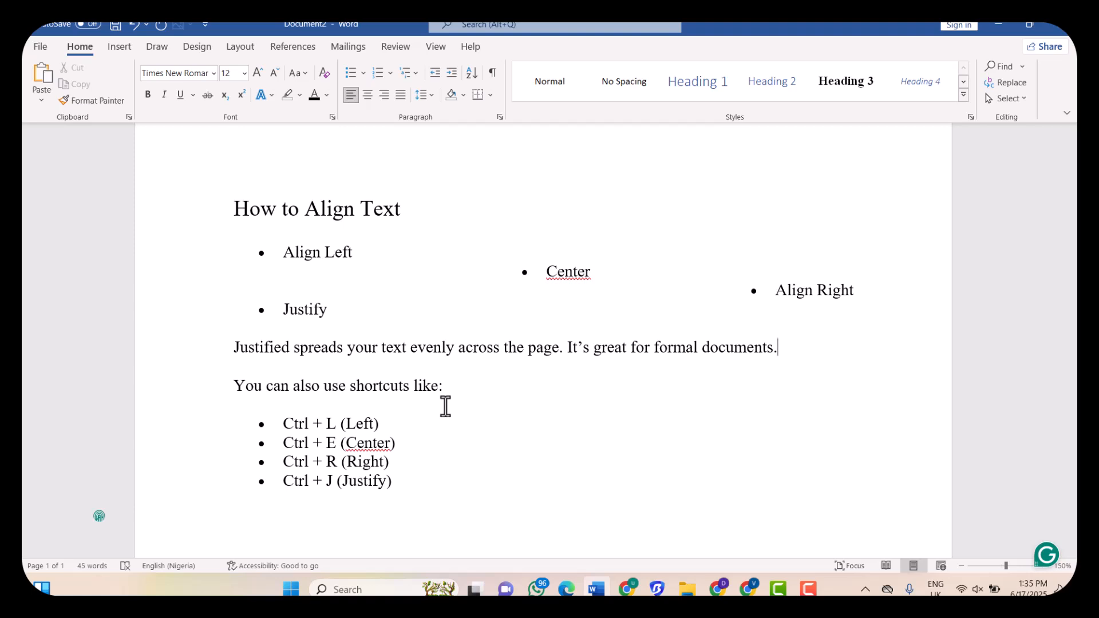
Center the "Ctrl + E (Center)" bullet and right-align the "Ctrl + R (Right)" bullet in the shortcuts list.
left_click_drag(402, 444, 300, 450)
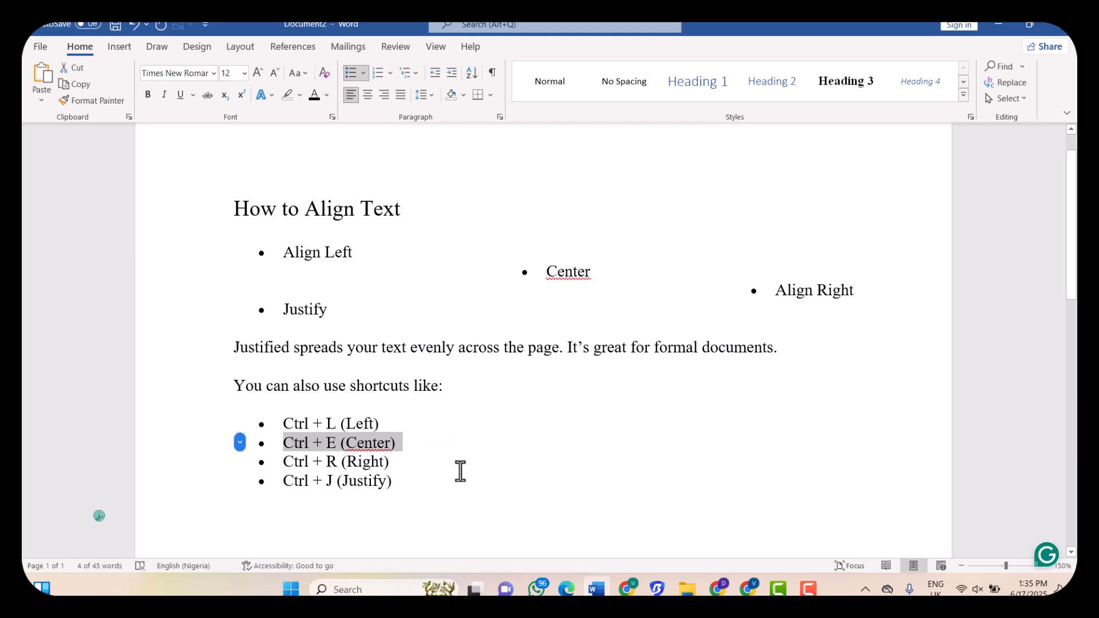
key("ctrl+e")
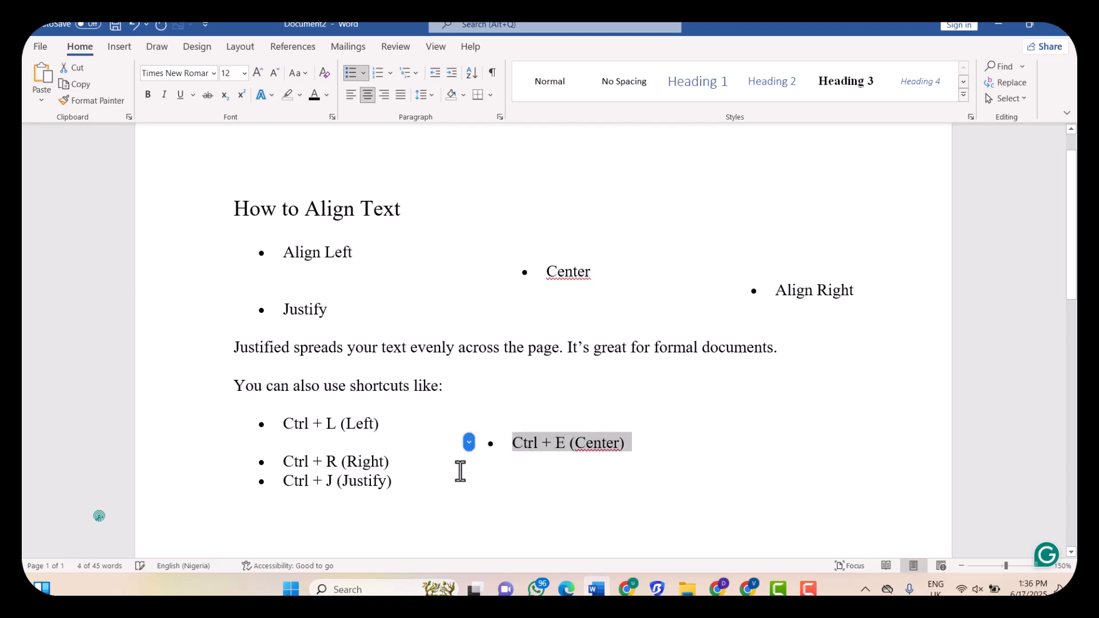
left_click_drag(389, 464, 294, 466)
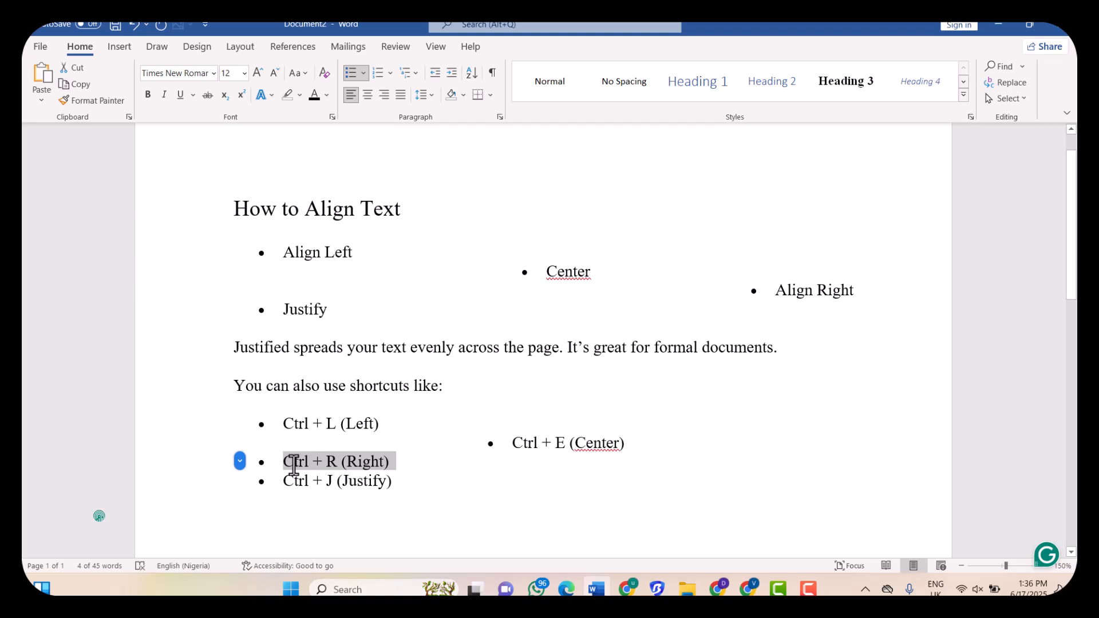
key("ctrl+r")
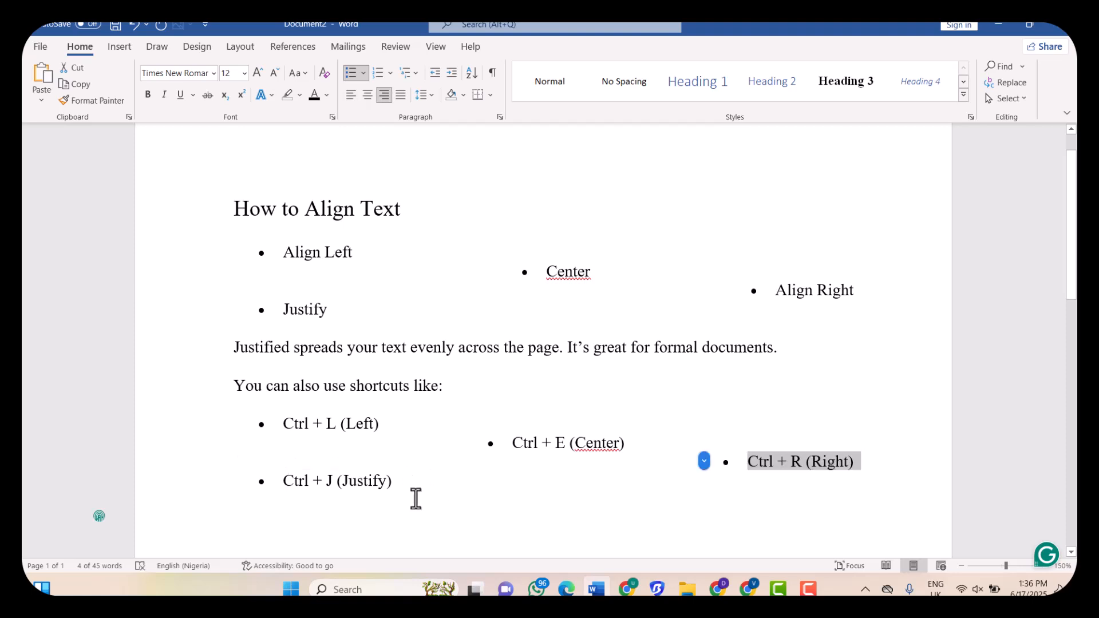
Justify the two body paragraphs from "Justified spreads your text" through "You can also use shortcuts like:".
left_click_drag(444, 392, 255, 354)
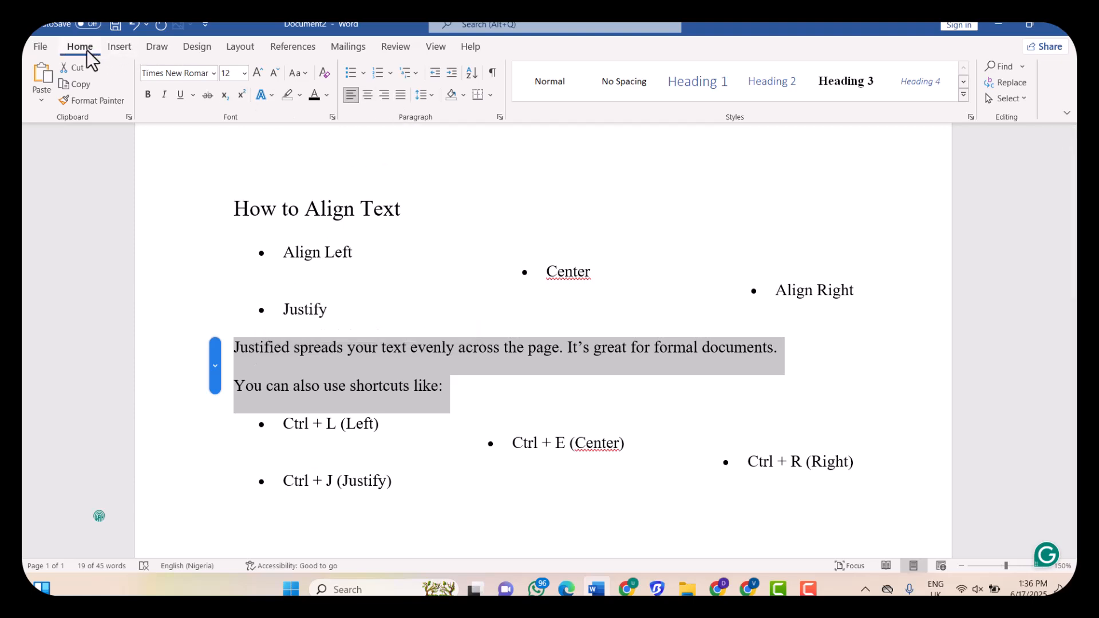
left_click(397, 95)
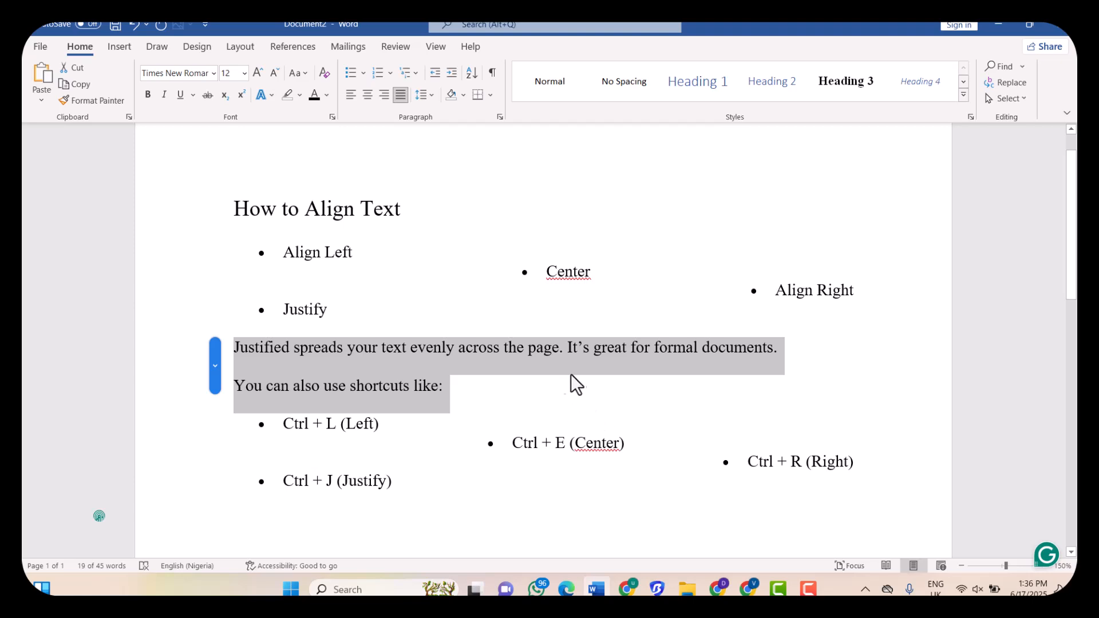
Append random filler text after "You can also use shortcuts like:", from "erjiet irju0-im45" to "i-iot1o,21,", so the paragraph wraps onto a second line.
left_click(790, 383)
type("erjiet  irju0-")
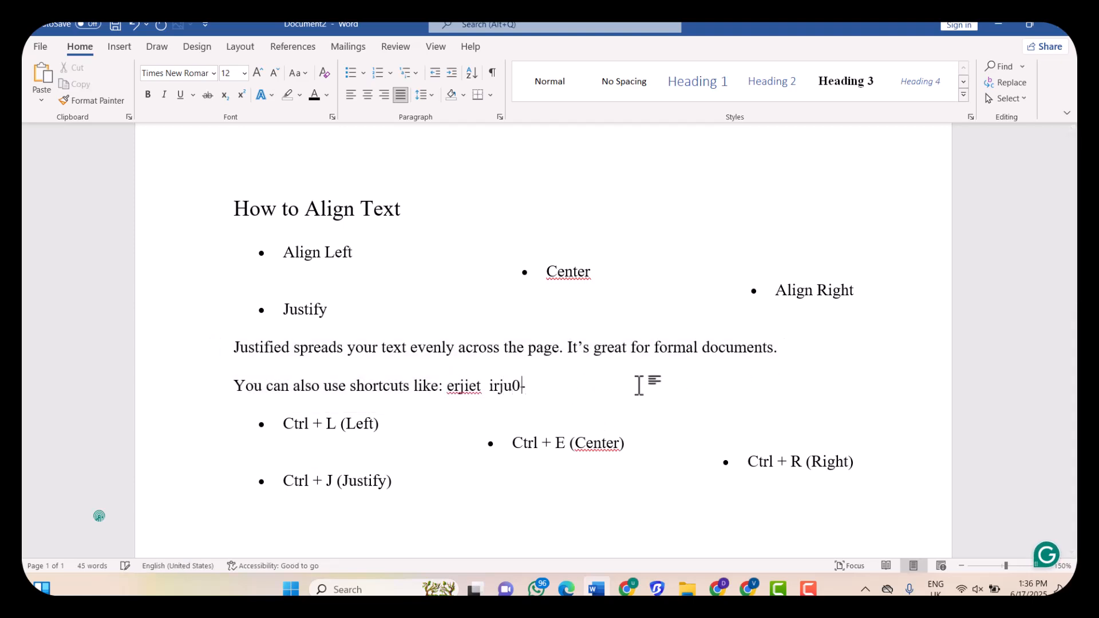
type("im45  ojut51 oi0")
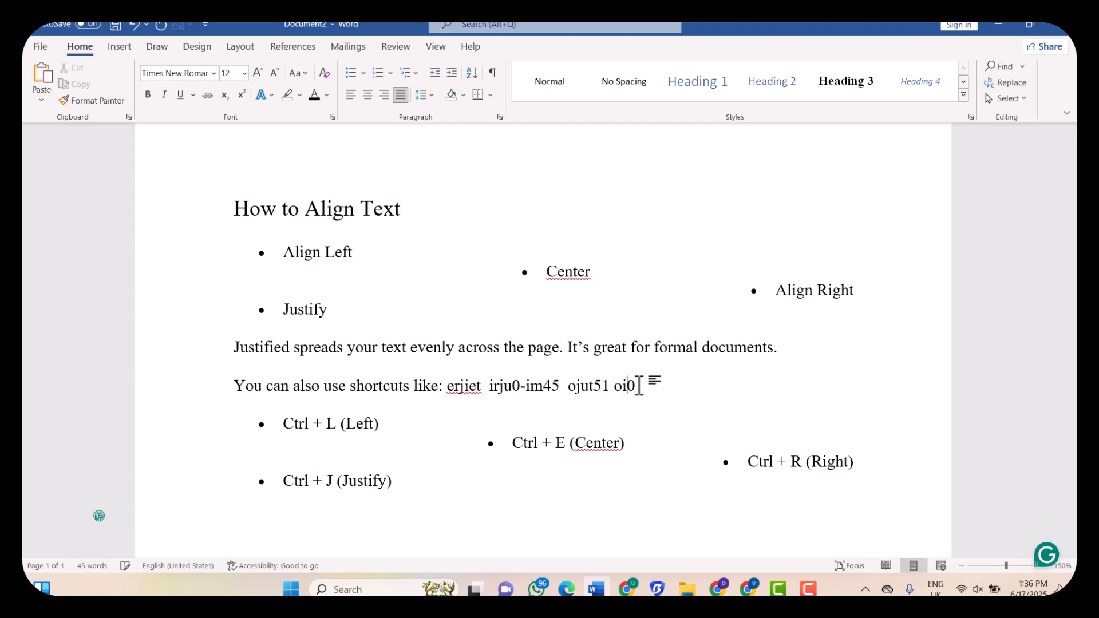
type("-i0r1 9ujf3")
key("Tab")
type("um3-5m ")
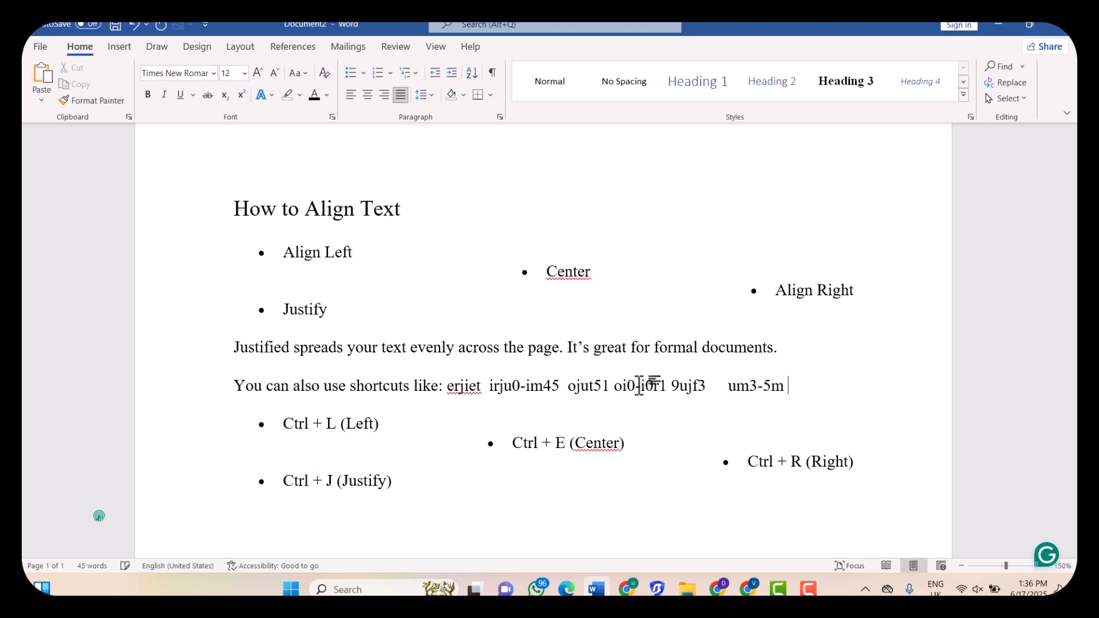
type("un3un3t u t5[ 0u")
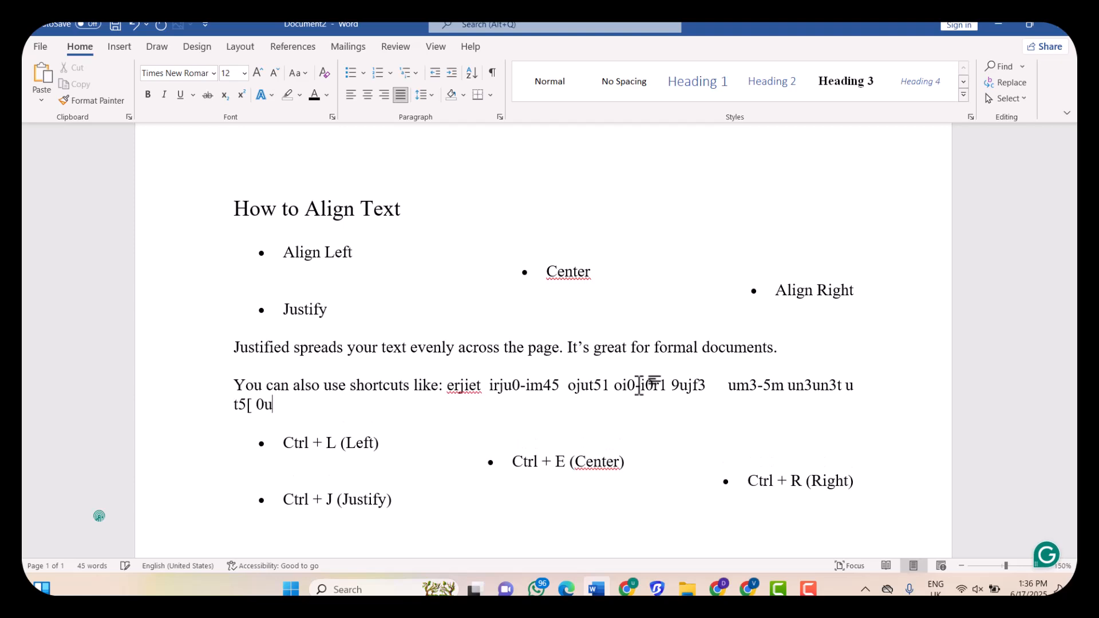
type("5 5unun5tu ntu0-tum0-ym")
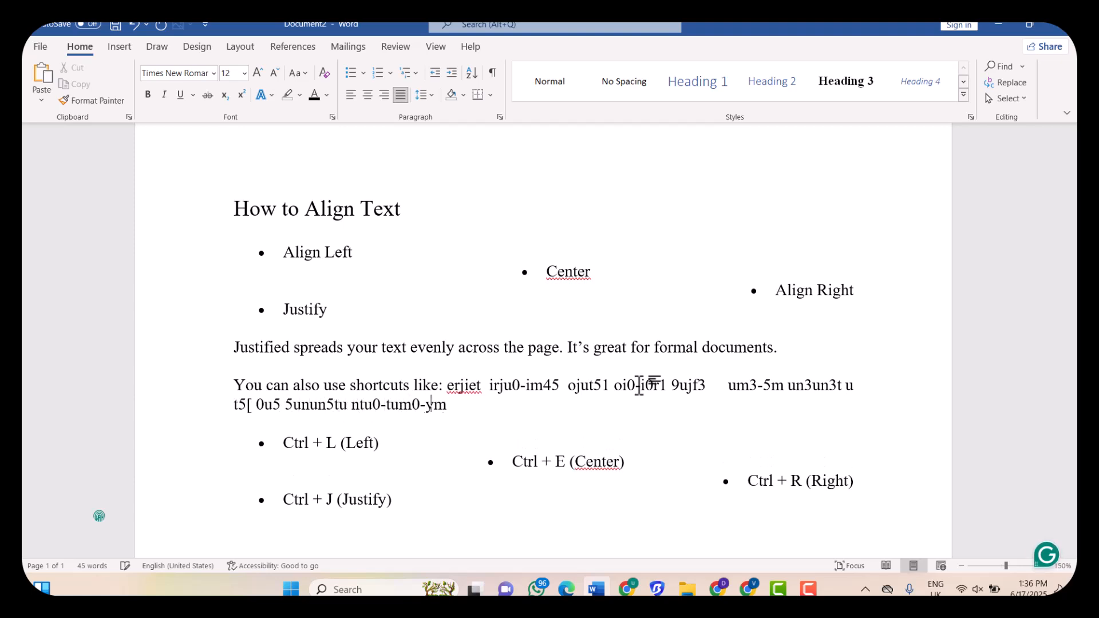
type("0-y ]uy  I ")
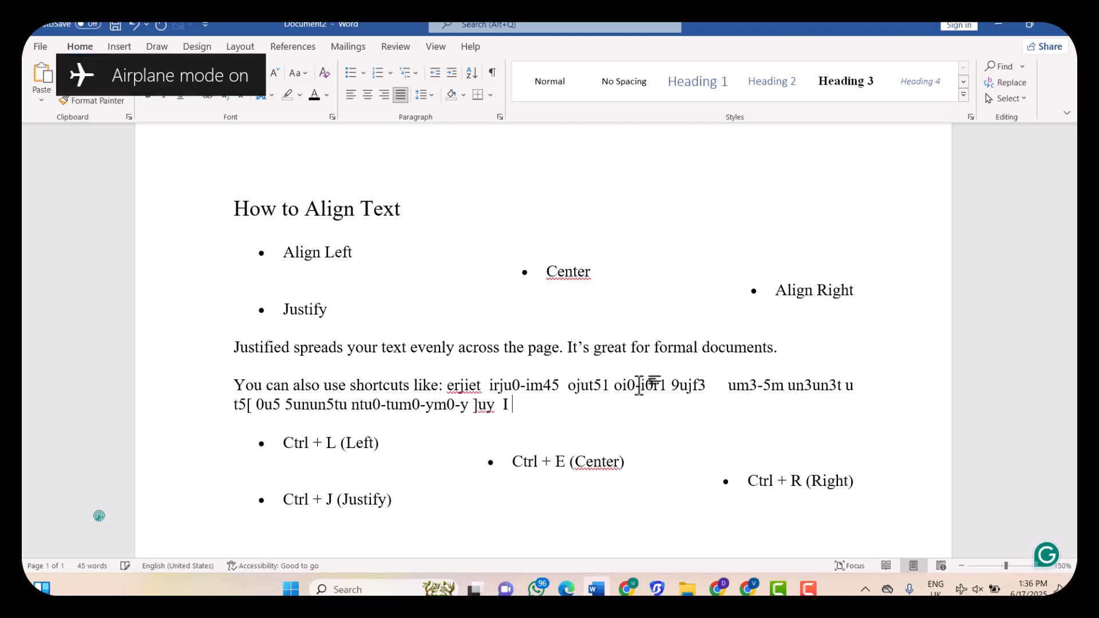
type("0 i-iot1o,21,")
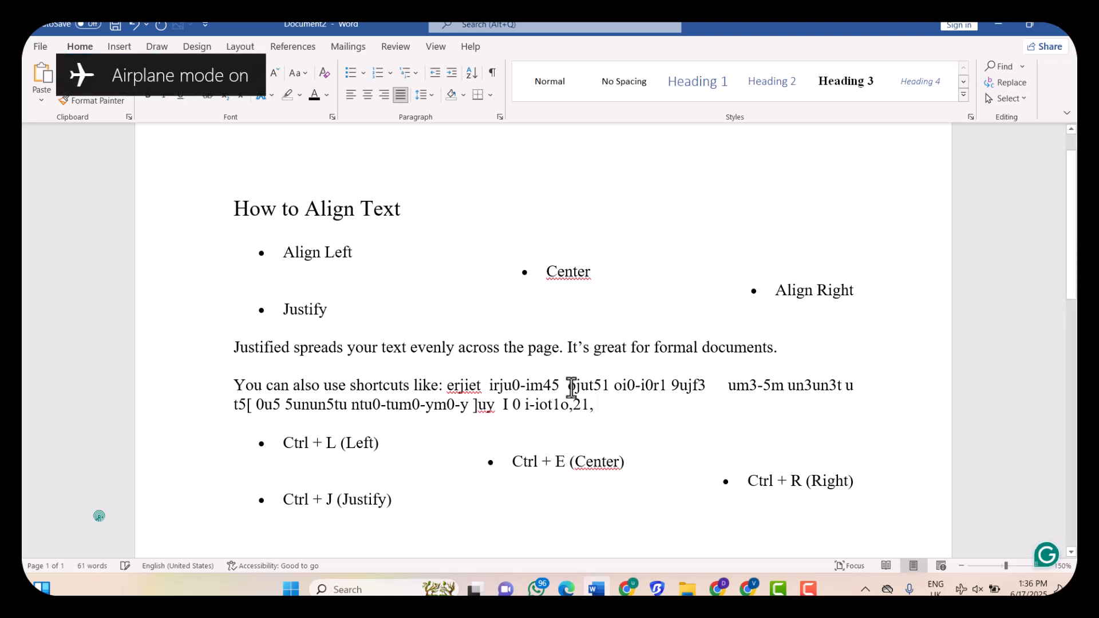
Copy the whole "You can also use shortcuts like:" paragraph and paste it at its own end to lengthen it.
left_click_drag(594, 410, 244, 386)
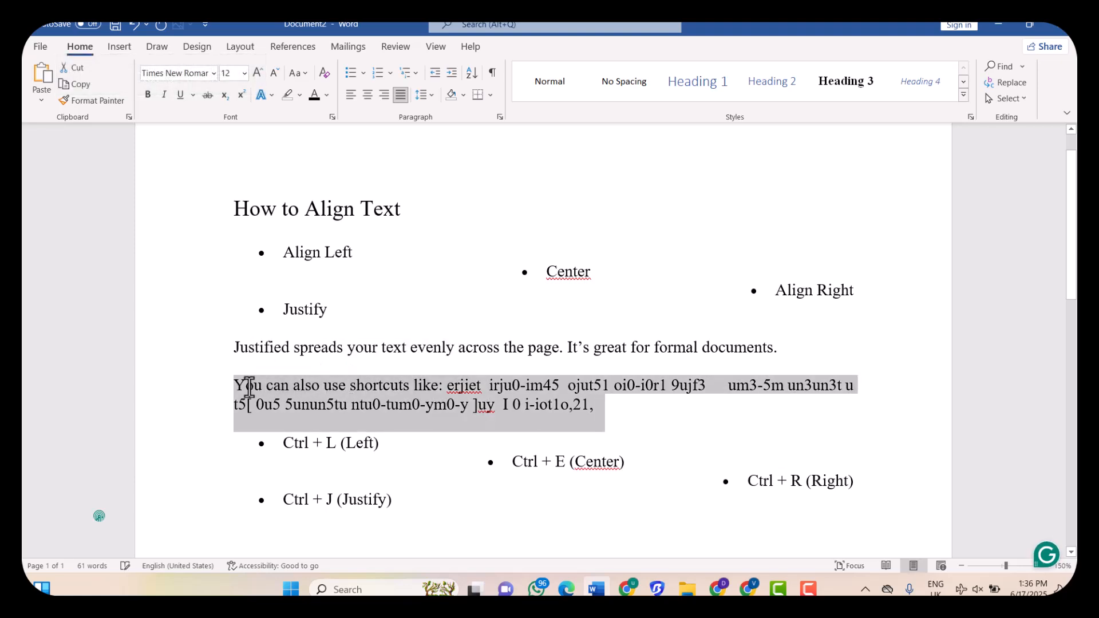
key("ctrl+c")
left_click(659, 414)
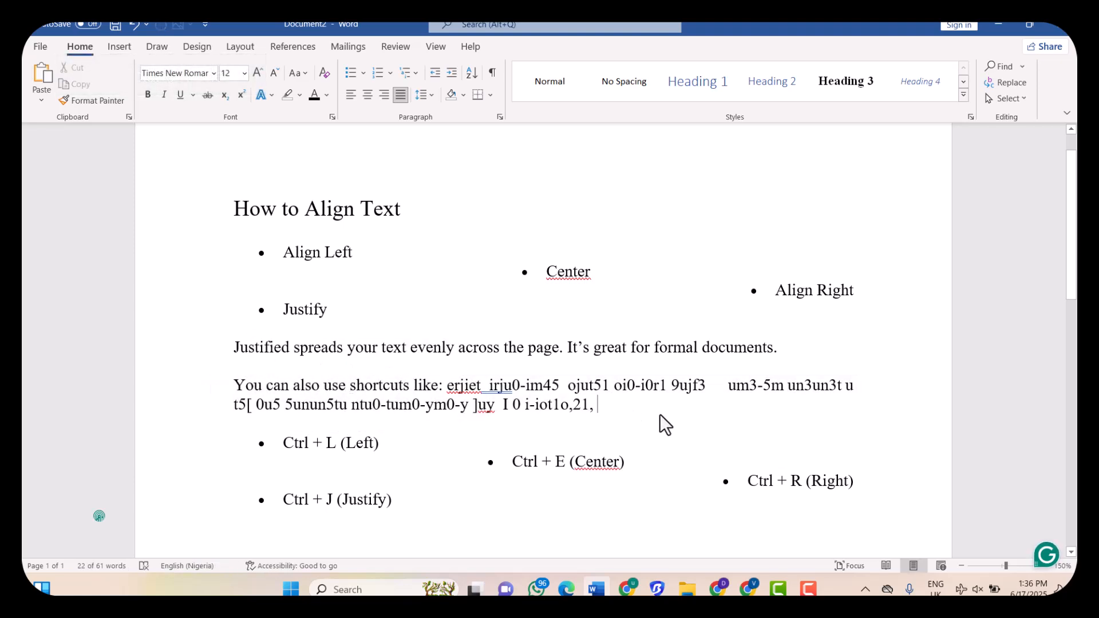
key("ctrl+v")
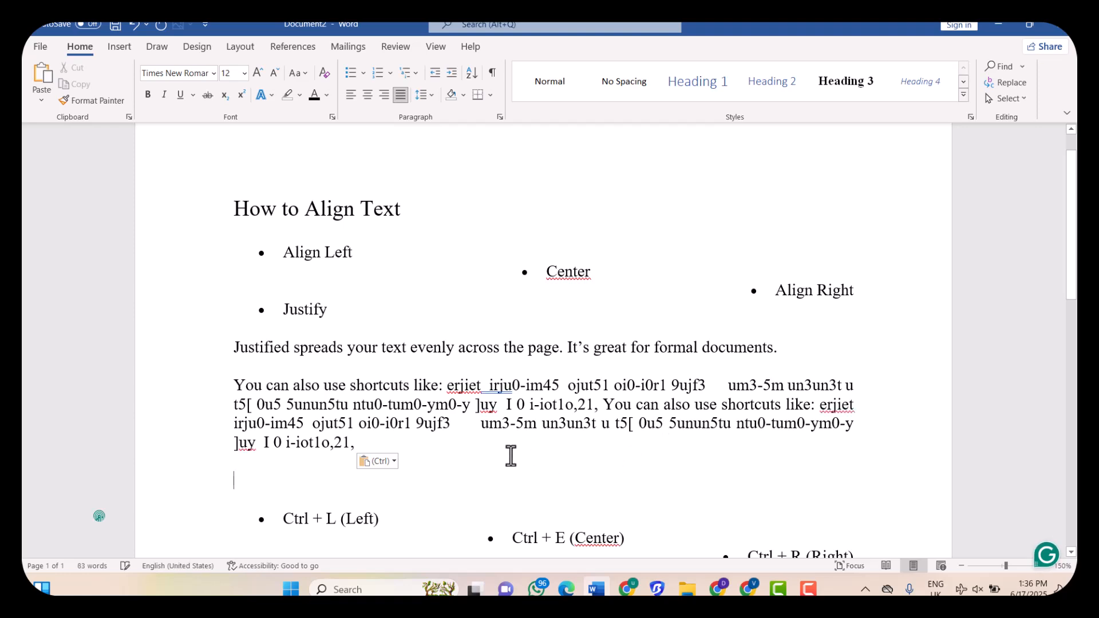
Left-align the lengthened filler paragraph and delete the wide gap after the second "9ujf3".
left_click_drag(423, 447, 228, 385)
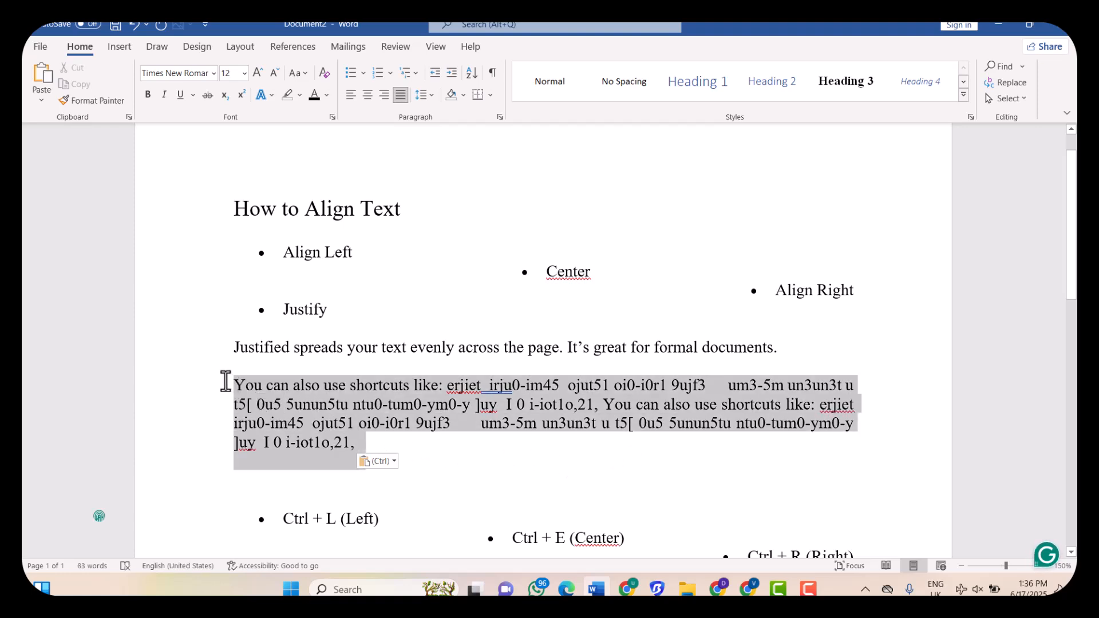
left_click(348, 94)
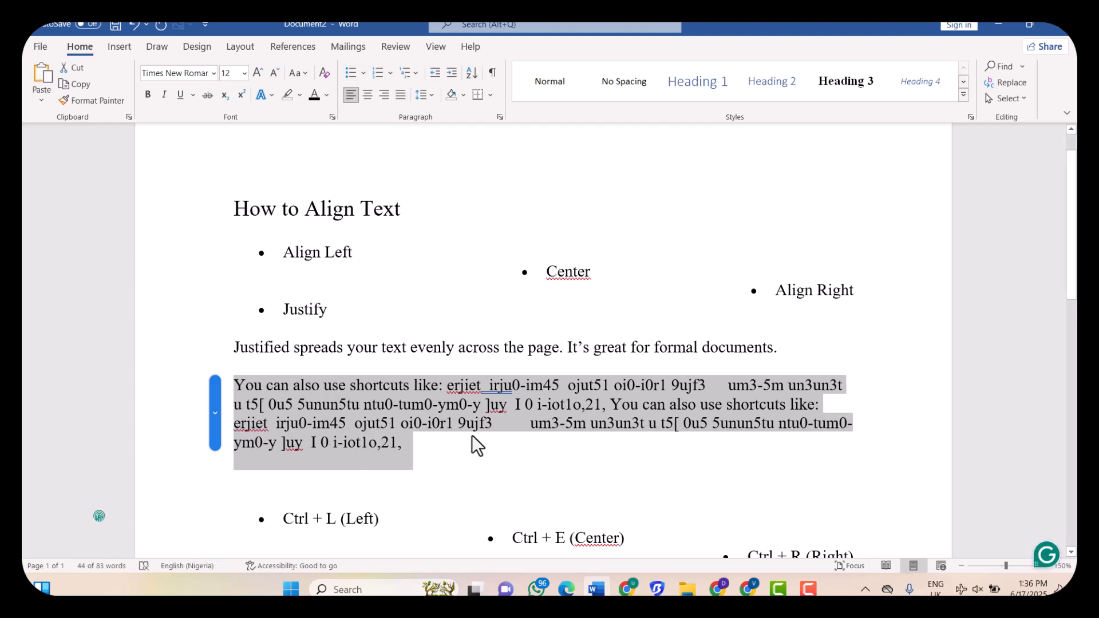
left_click(425, 449)
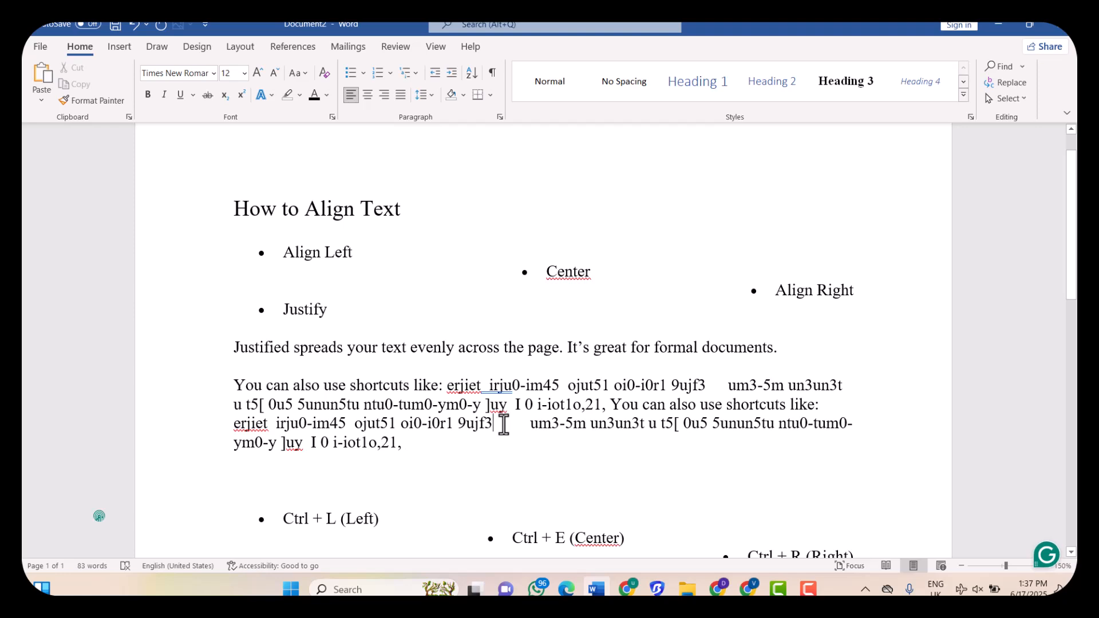
key("Delete")
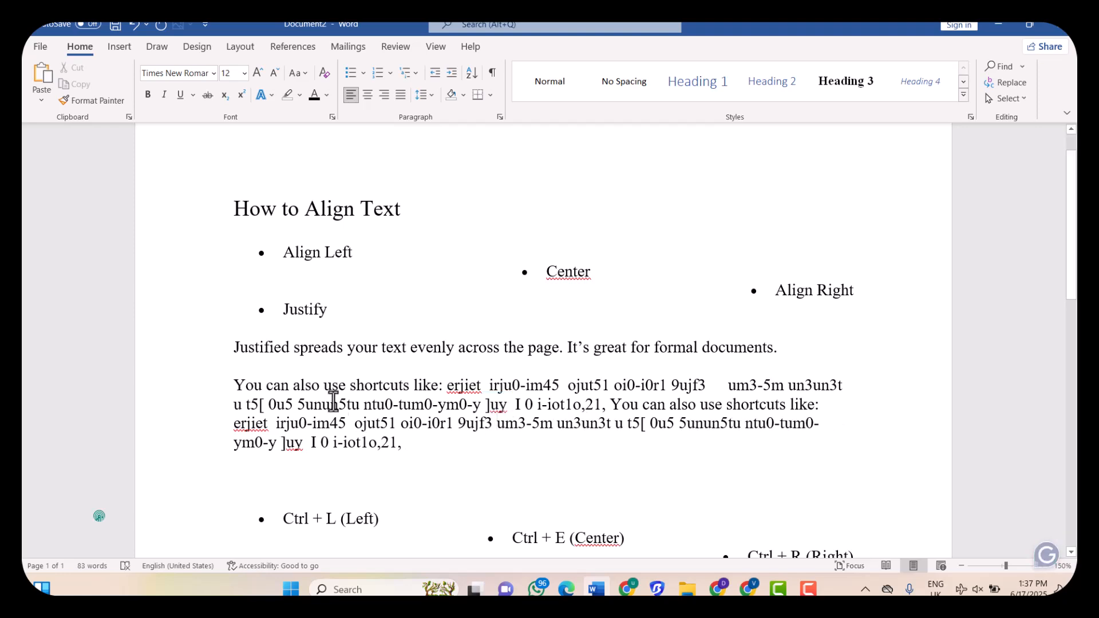
Justify the filler paragraph, try centering it for comparison, and set it to justified again.
left_click_drag(229, 385, 408, 454)
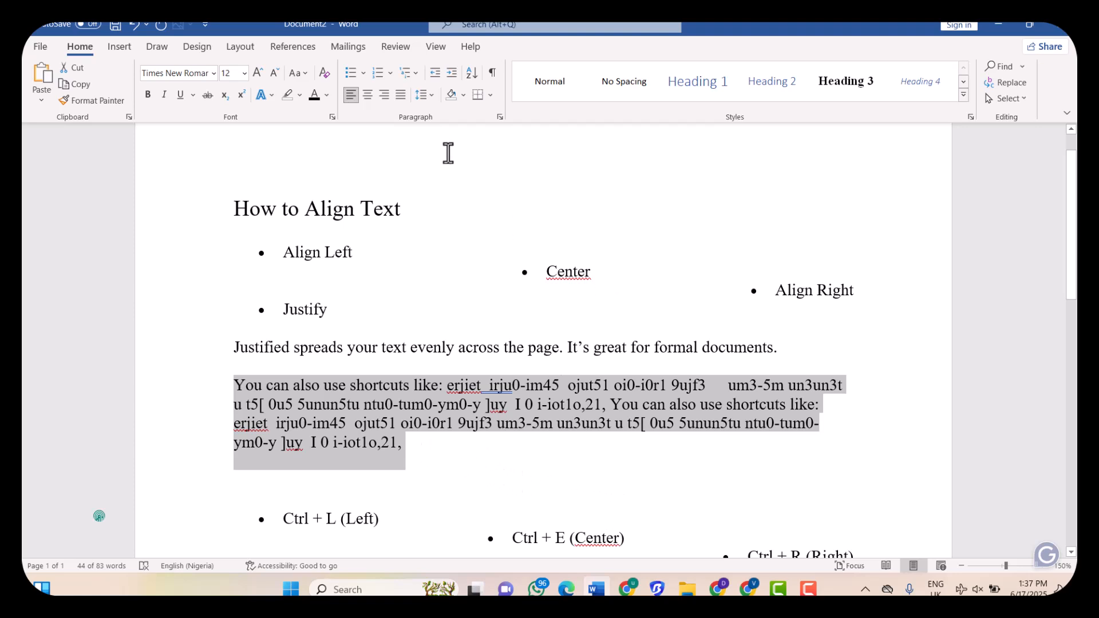
left_click(393, 102)
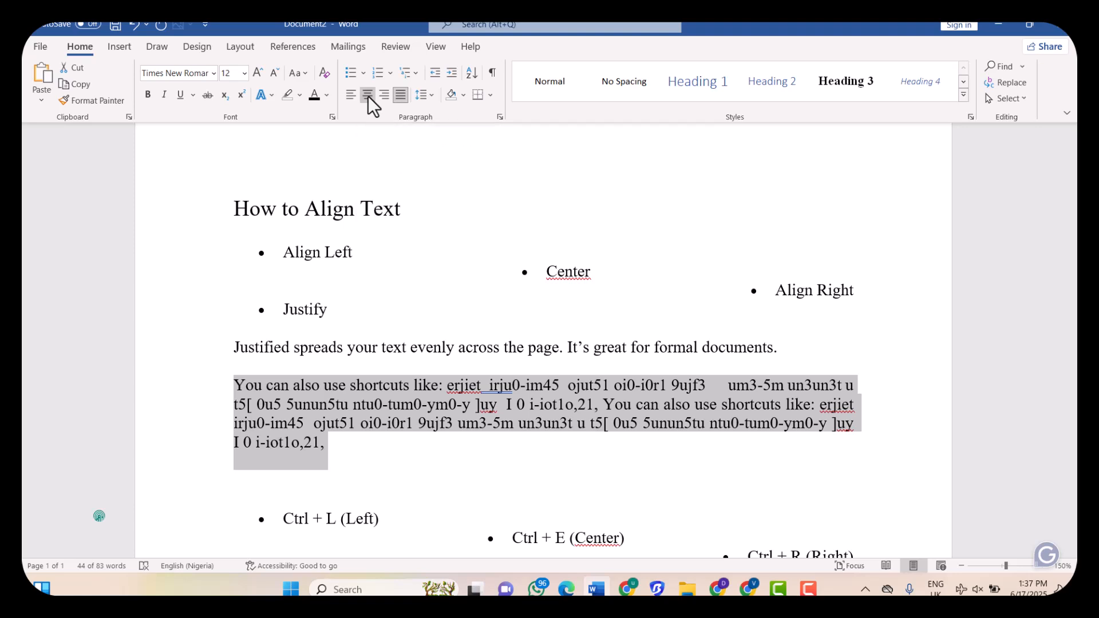
left_click(367, 95)
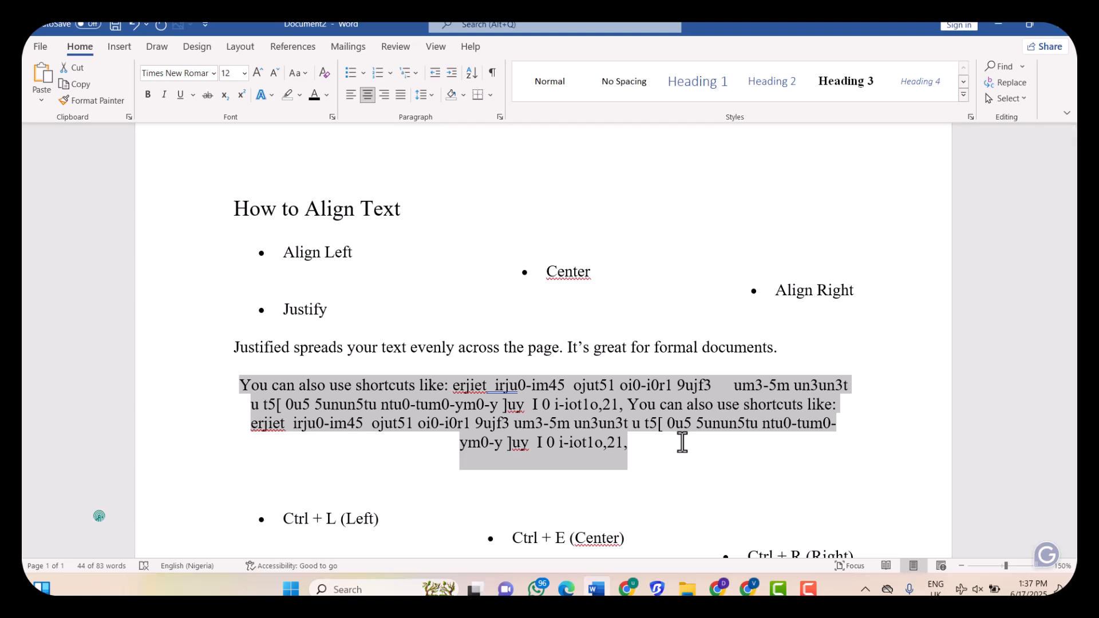
key("ctrl+j")
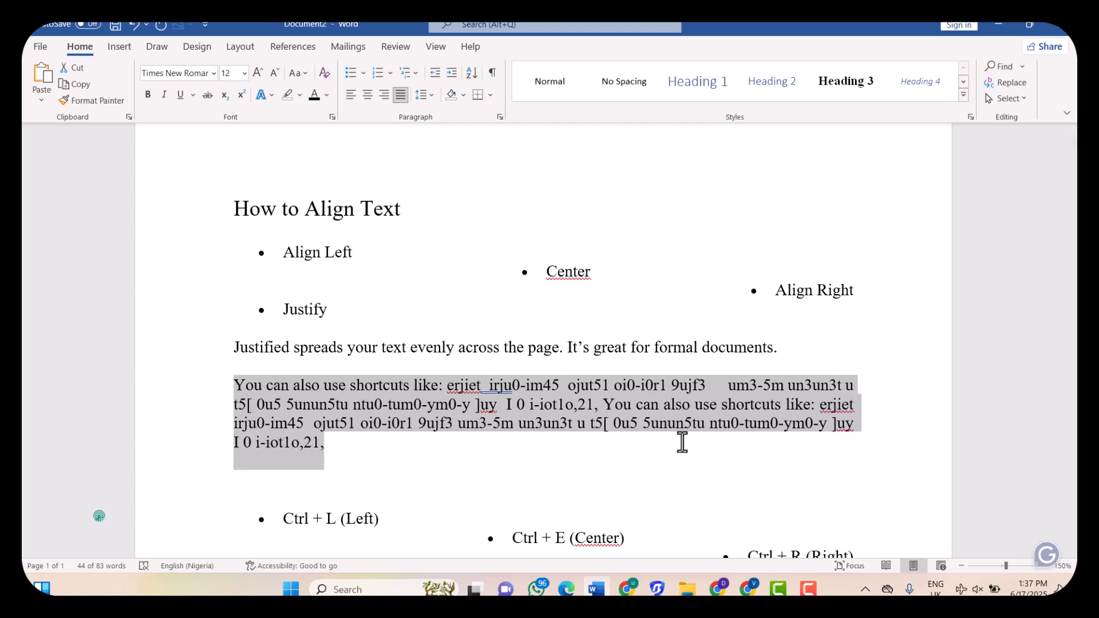